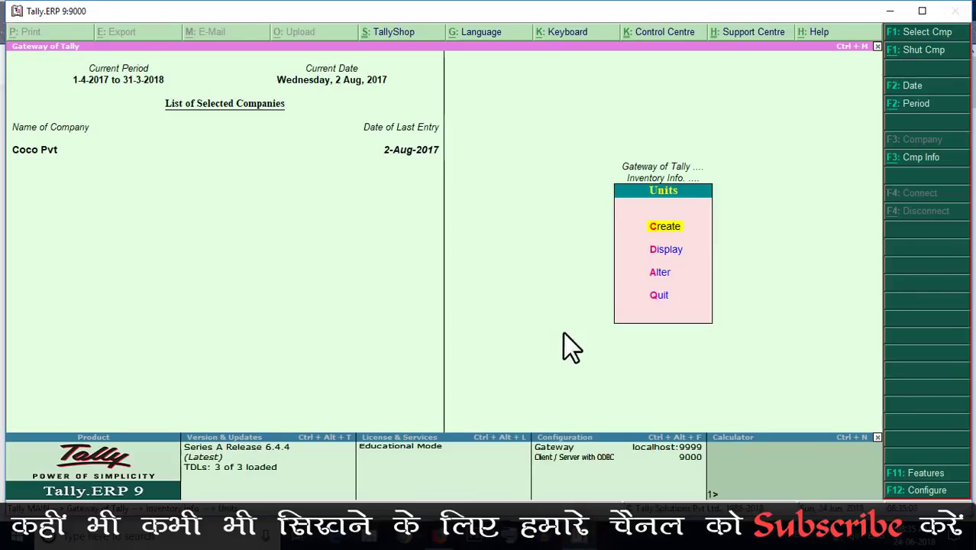
Step: Open a blank form for creating a unit of measure and bring Tally.ERP 9 back to the front
key("Return")
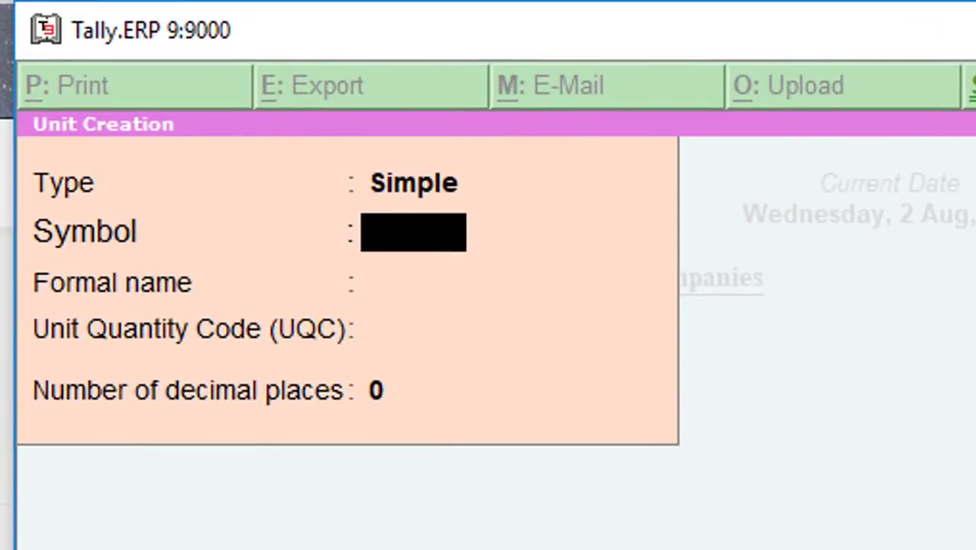
mouse_move(15, 363)
left_mouse_down()
mouse_move(396, 422)
mouse_move(475, 420)
left_mouse_up()
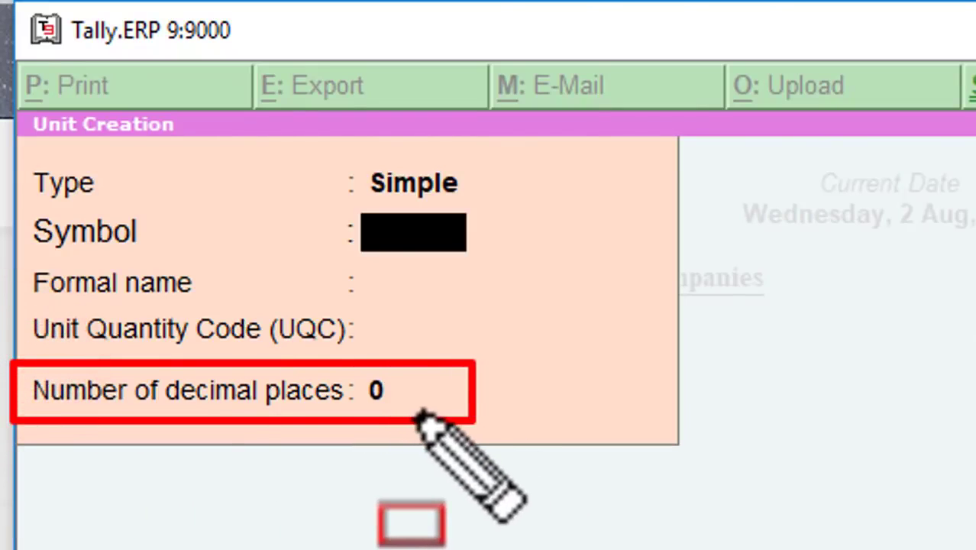
key("Escape")
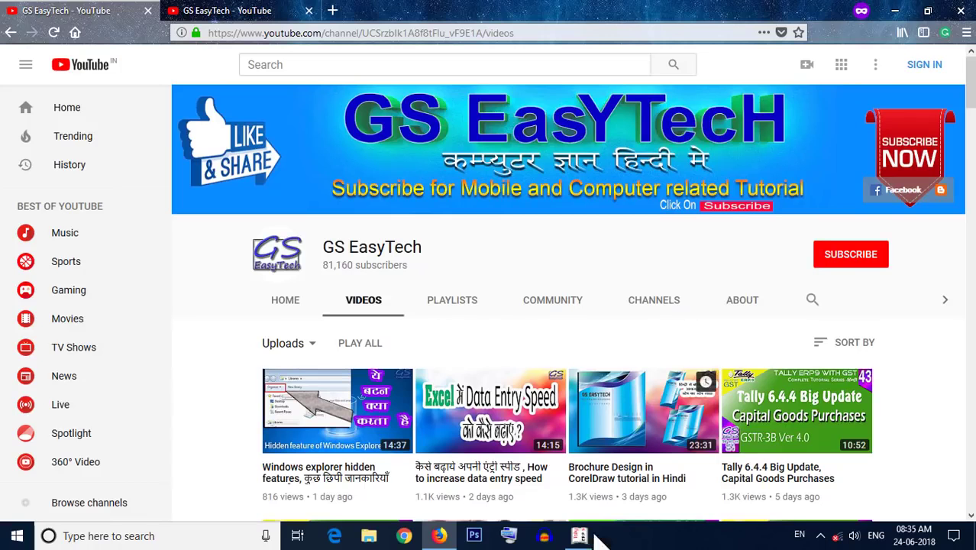
left_click(579, 535)
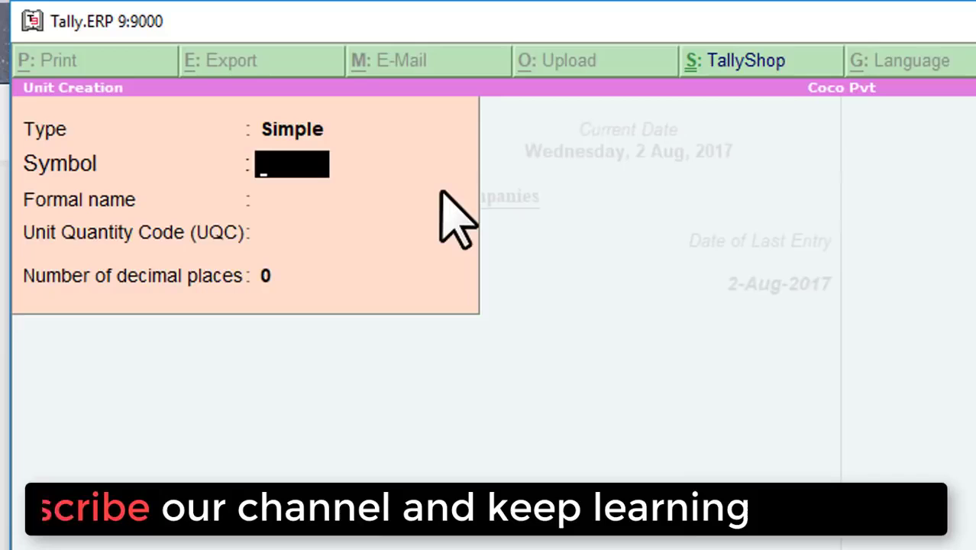
Step: Enter a simple unit with symbol KG, formal name Kilogram and unit quantity code KGS-KILOGRAMS
type("KG")
key("Return")
type("Kilogram")
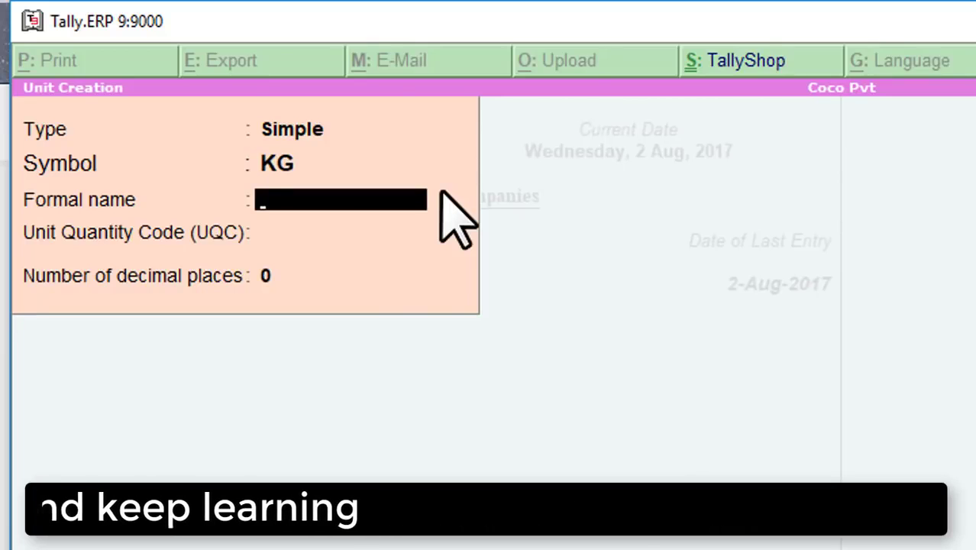
key("Return")
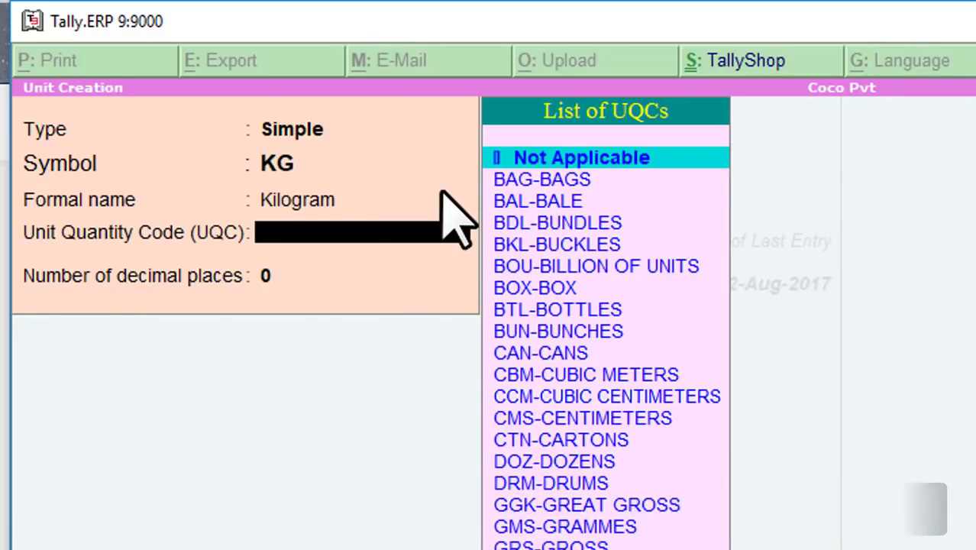
type("k")
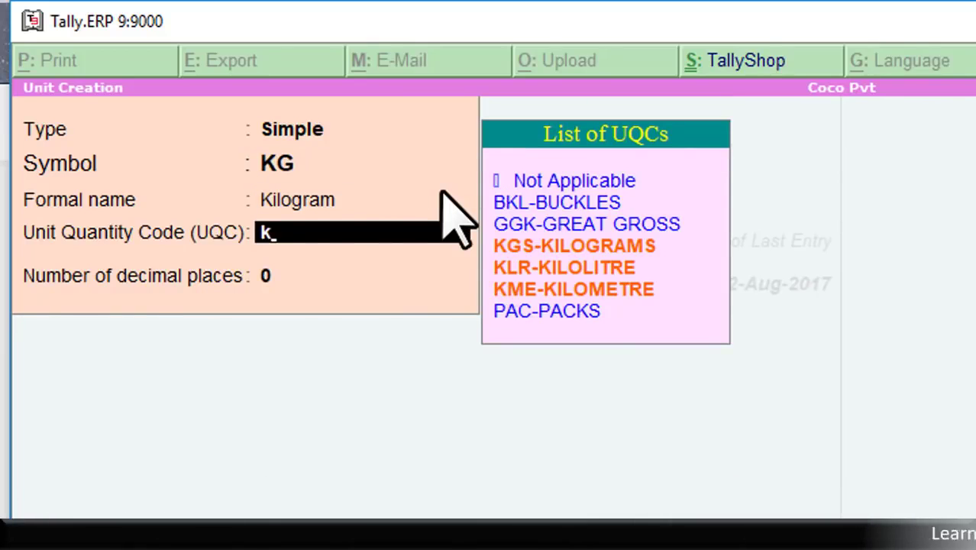
left_click(573, 248)
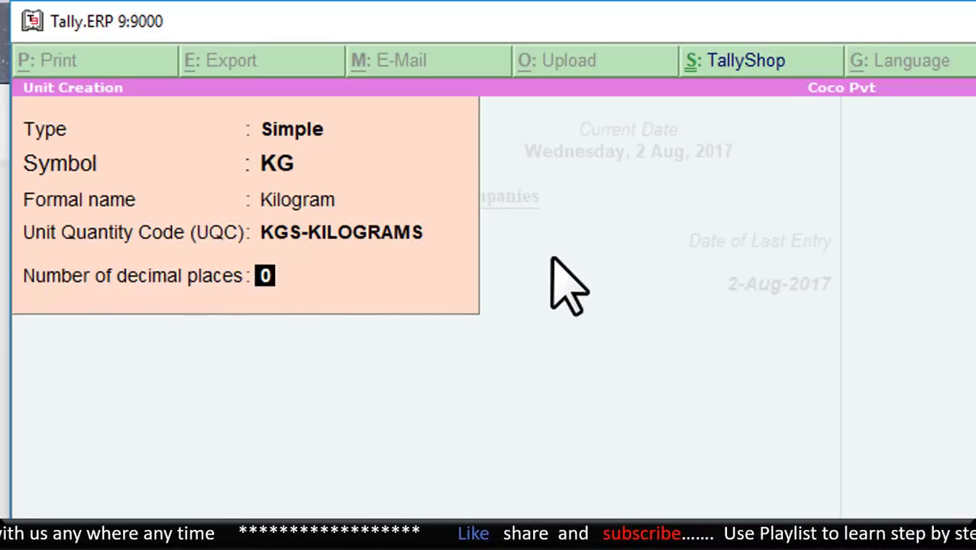
Step: Set the KG unit's number of decimal places to 3, save the unit and leave unit creation
type("3")
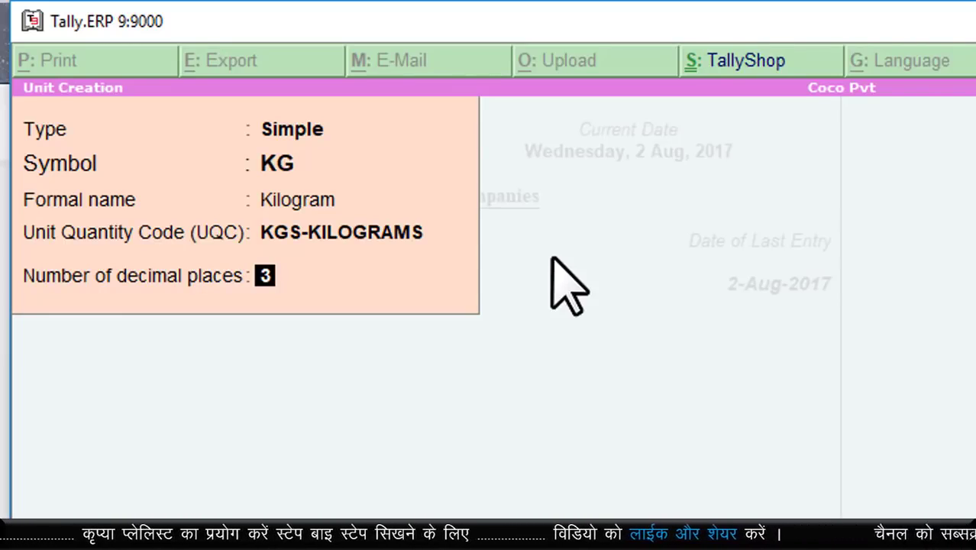
key("Return")
key("Return")
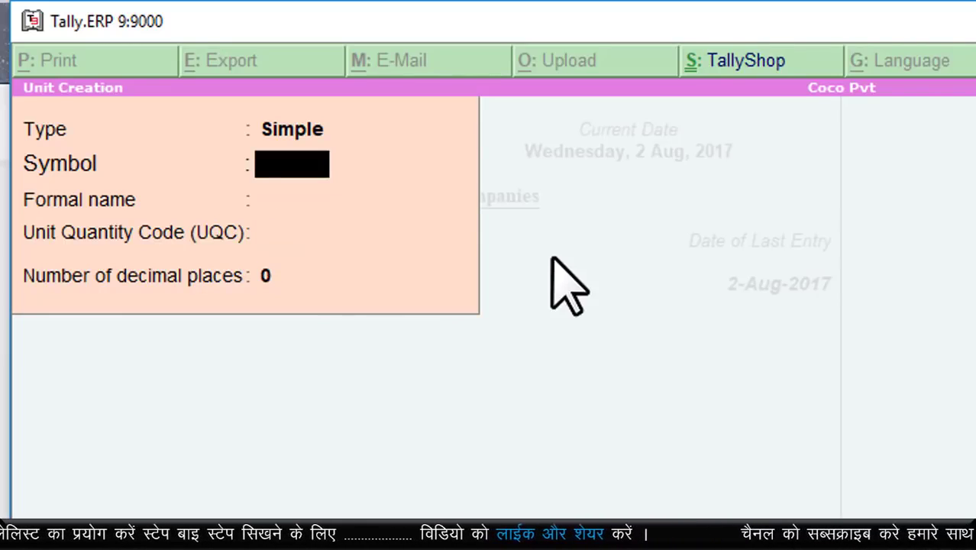
key("Escape")
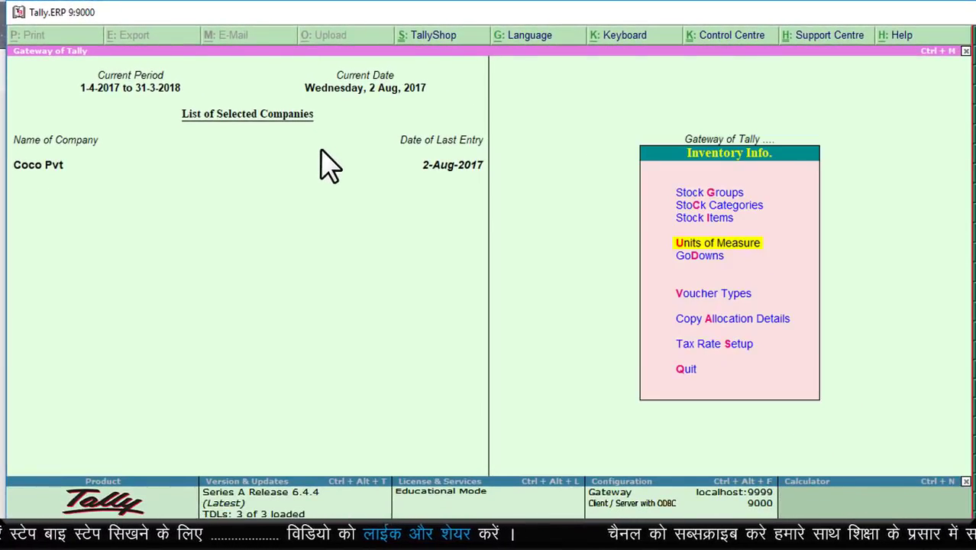
Step: Start creating a single stock item and name it Namak
key("Up")
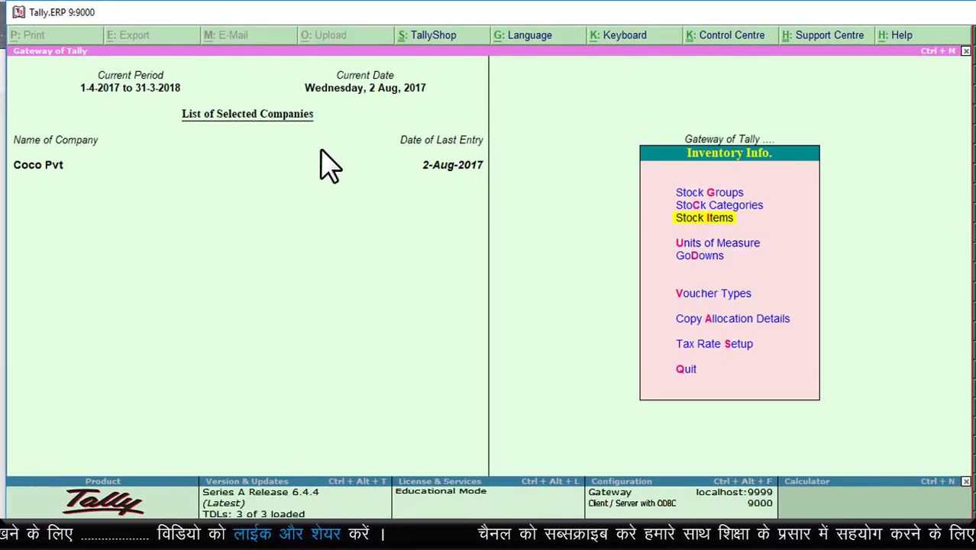
key("Return")
key("Return")
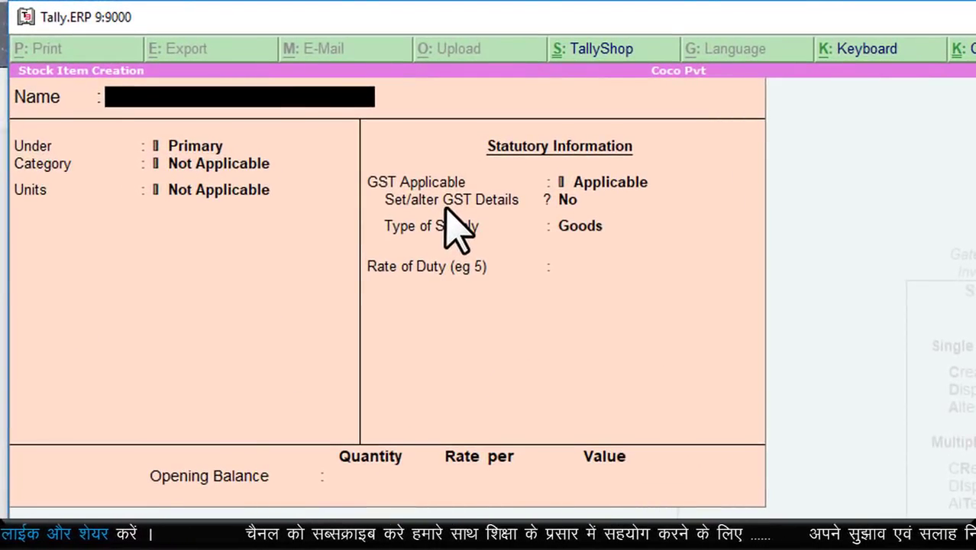
type("Namak")
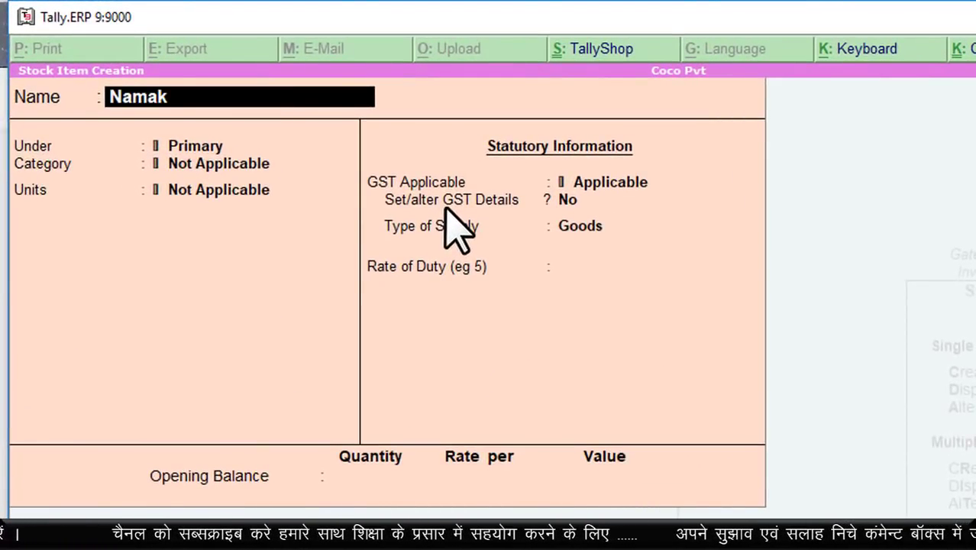
Step: Put Namak under Primary with category Not Applicable, unit KG, no components (BOM) and GST applicable
key("Return")
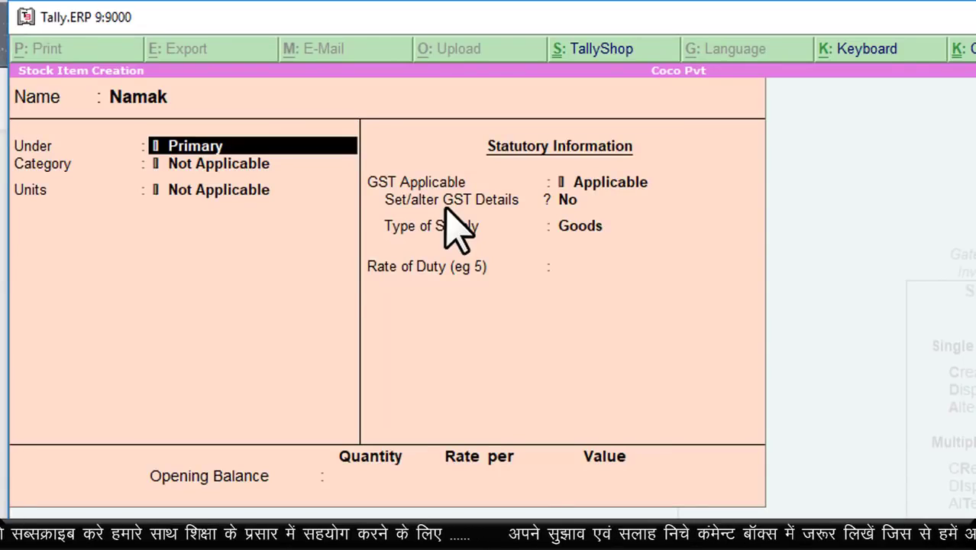
key("Return")
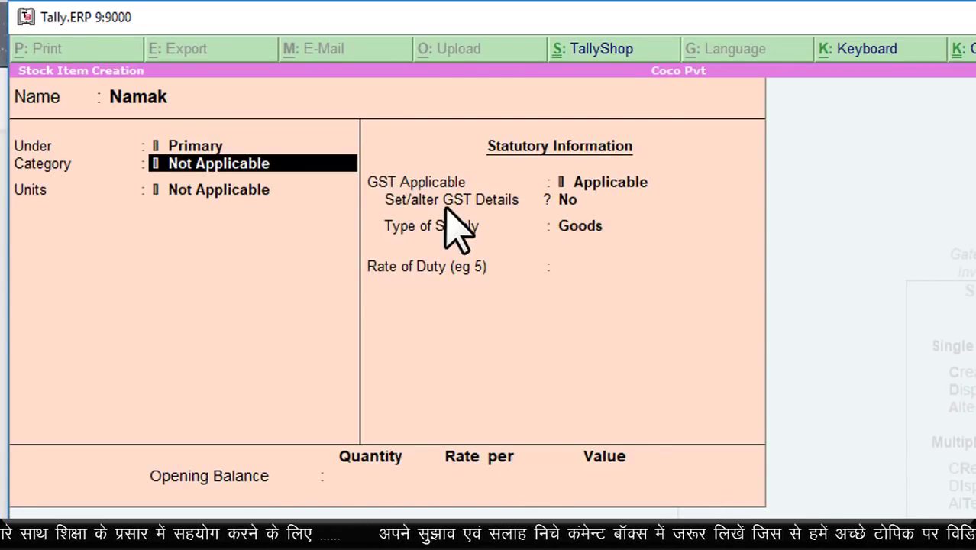
key("Return")
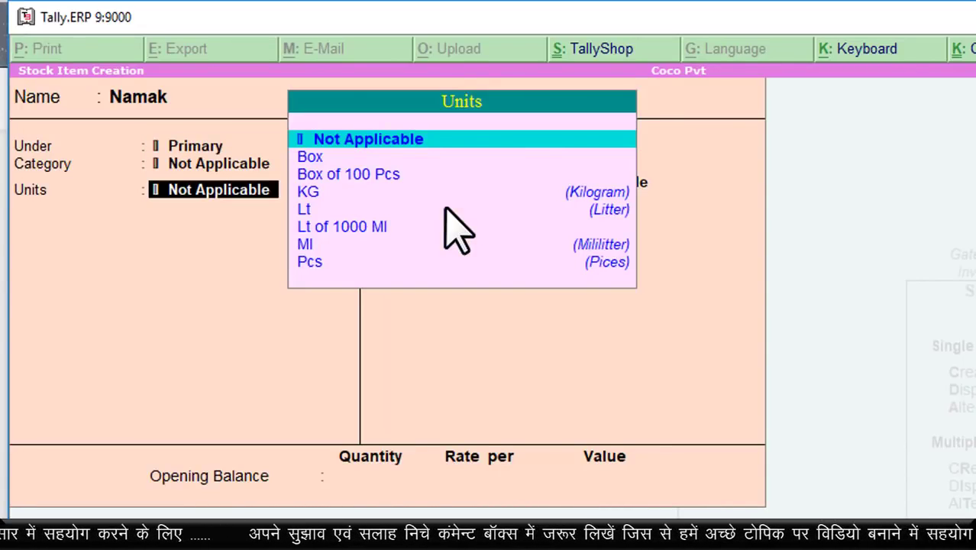
type("k")
key("Return")
key("Return")
key("Return")
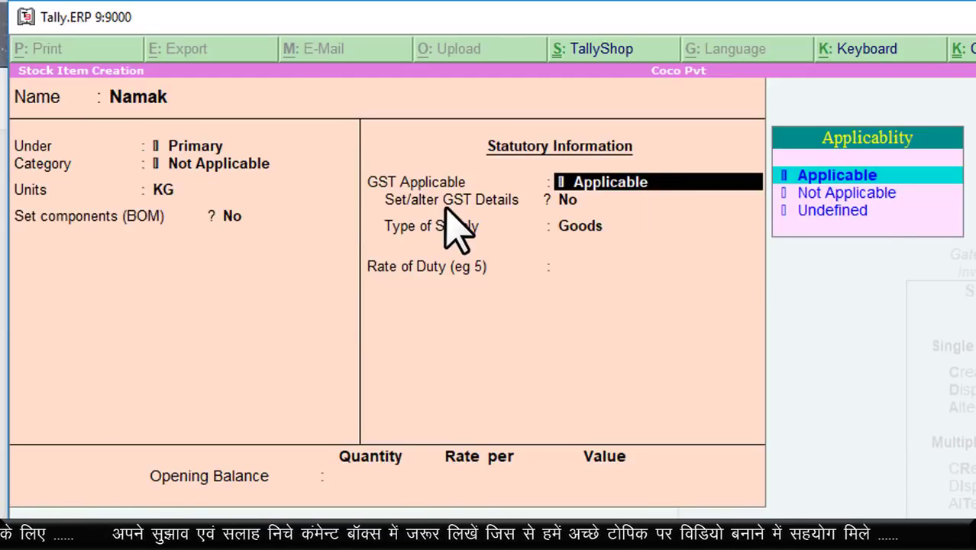
Step: Turn on Set/alter GST Details for Namak and accept its GST details with their default values
type("y")
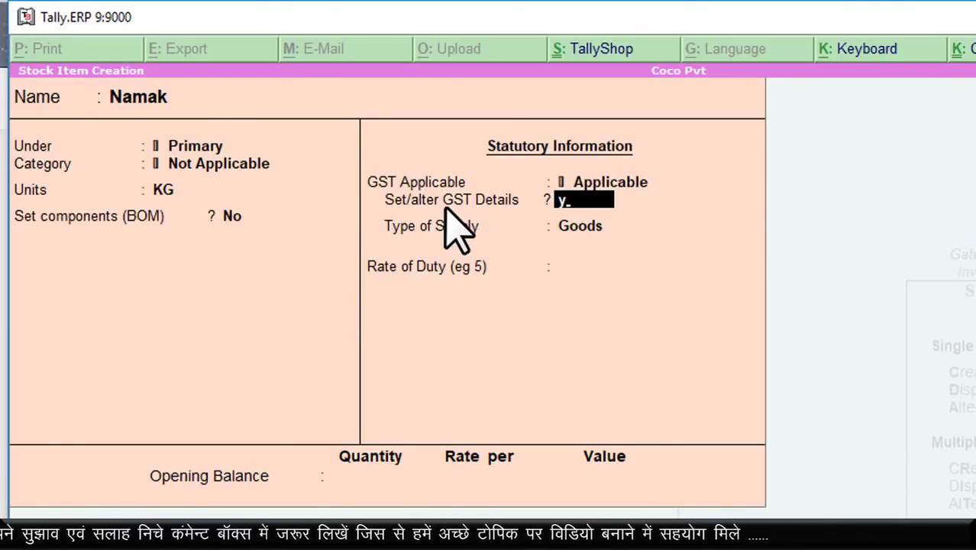
key("Return")
key("Return")
key("Return")
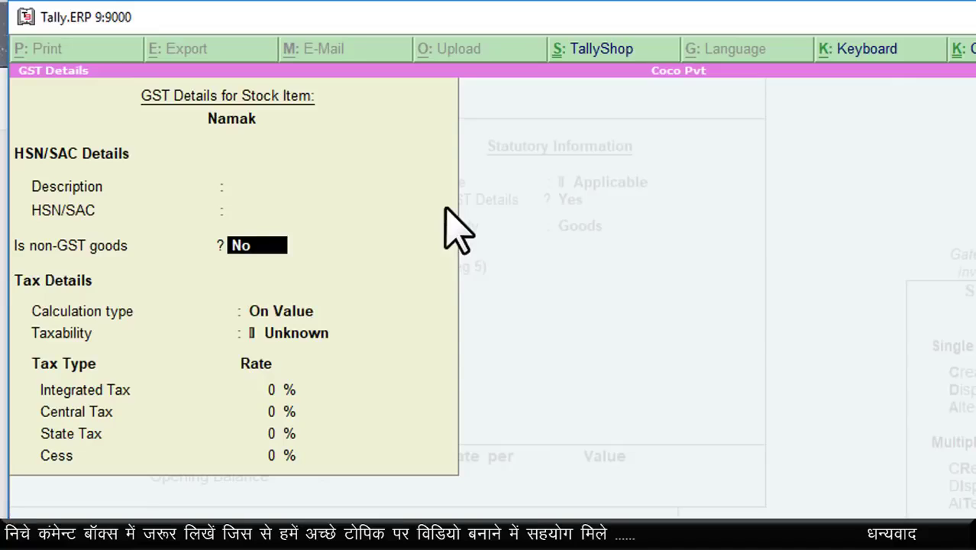
key("Return")
key("Return")
key("Return")
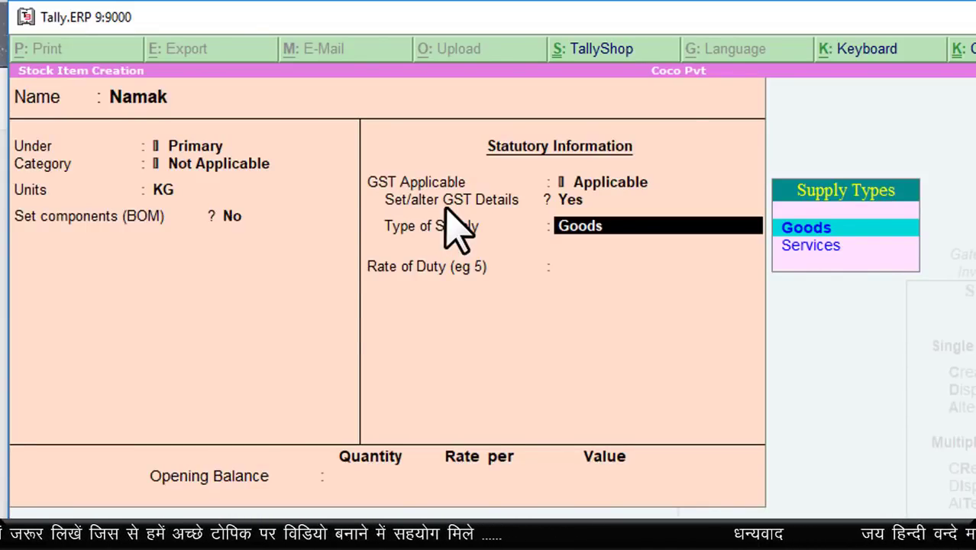
Step: Keep Namak's type of supply as Goods and its rate of duty at 0, and save the stock item
key("Return")
key("Return")
key("Return")
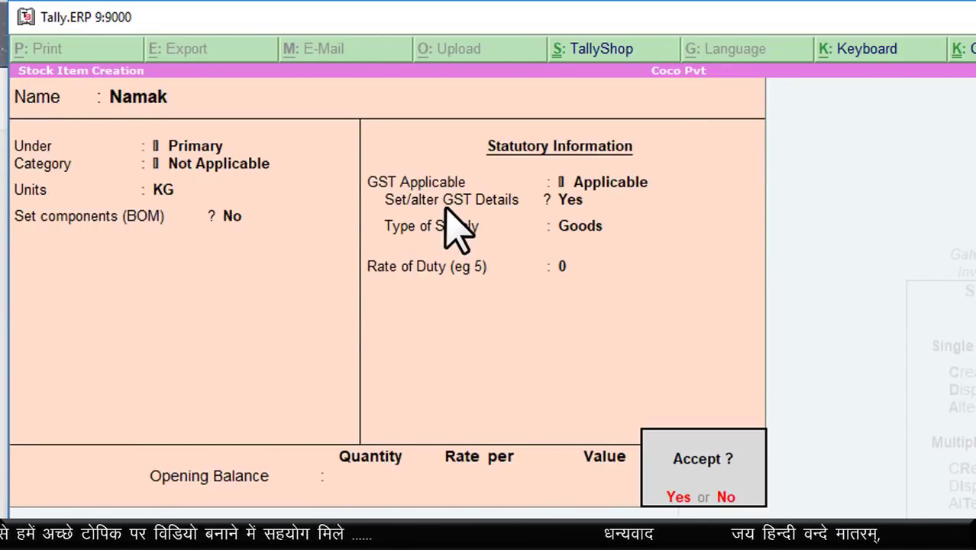
key("Return")
key("Escape")
key("Return")
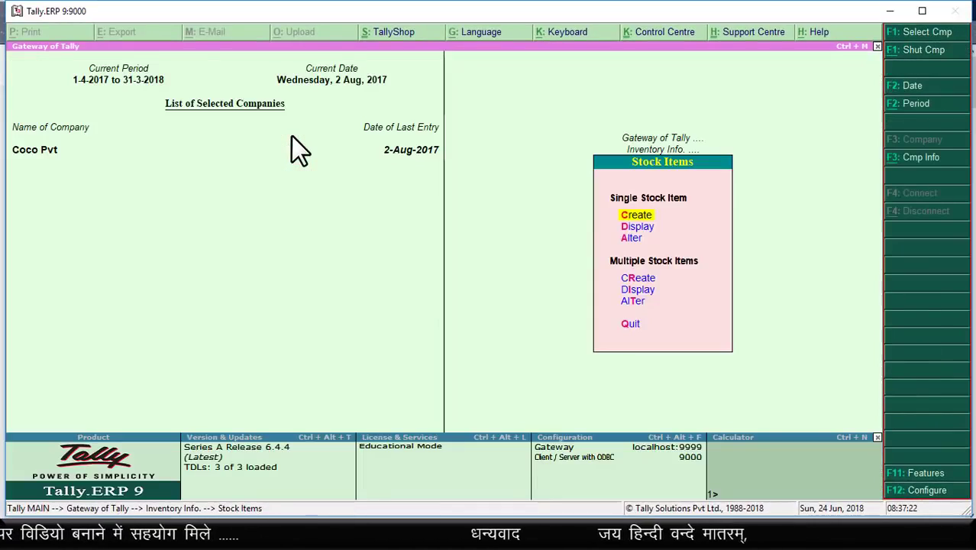
Step: Return to the Gateway of Tally and open a new purchase voucher under Accounting Vouchers
key("Escape")
key("Escape")
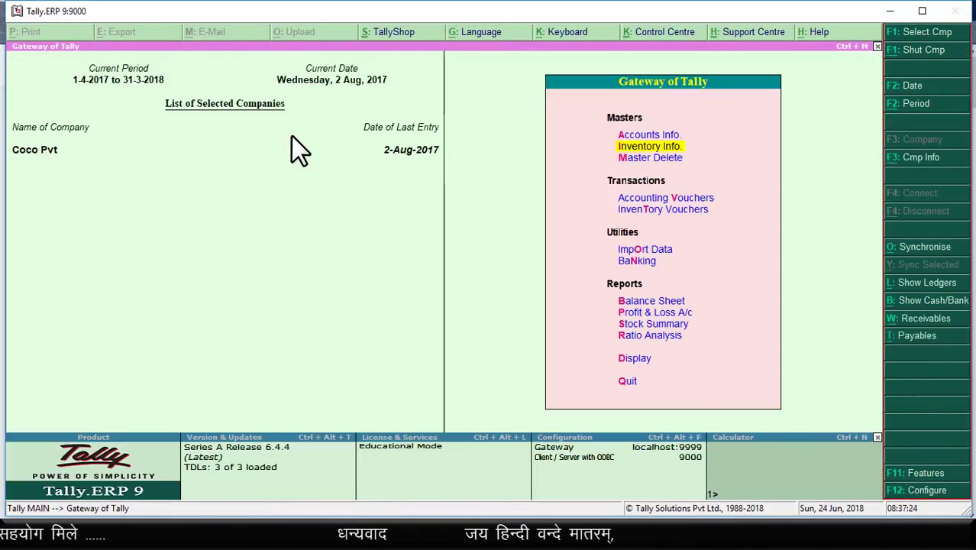
key("Down")
key("Down")
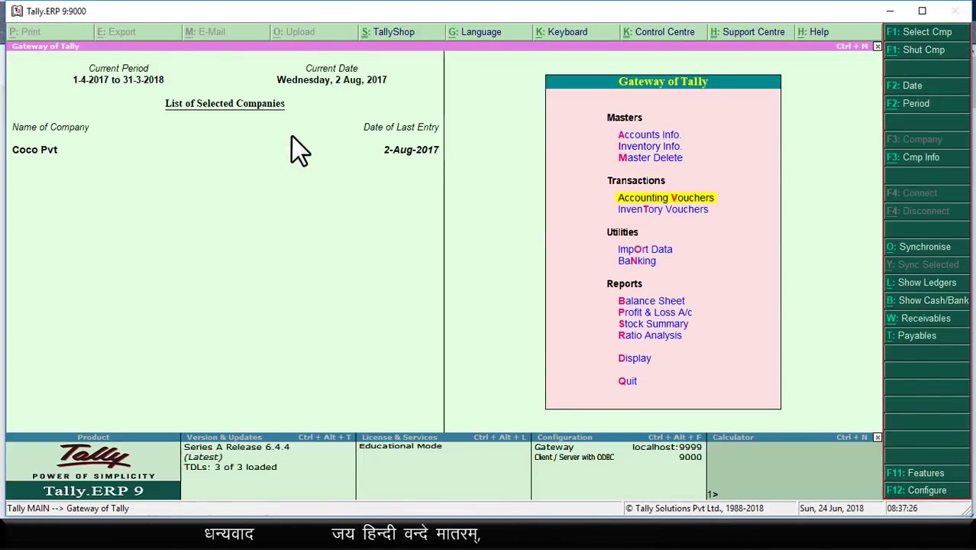
key("Return")
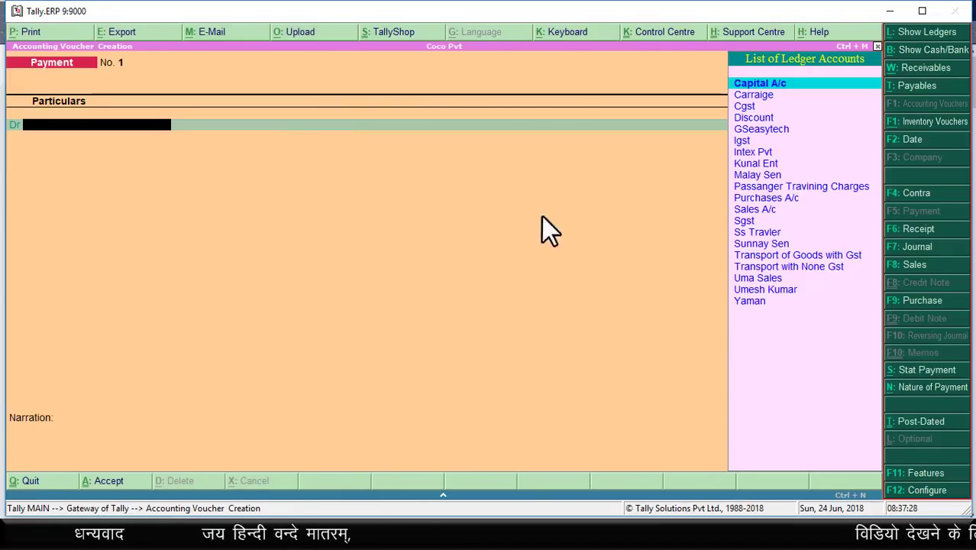
left_click(923, 301)
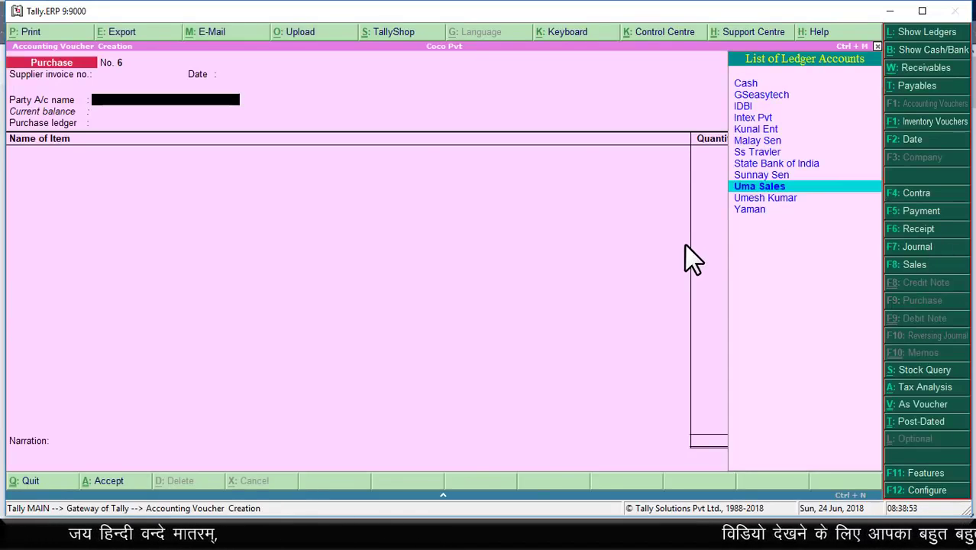
Step: Fill the purchase voucher with party Uma Sales, ledger Purchases A/c and item Namak, opening its allocation at Main Location
key("Return")
key("ctrl+a")
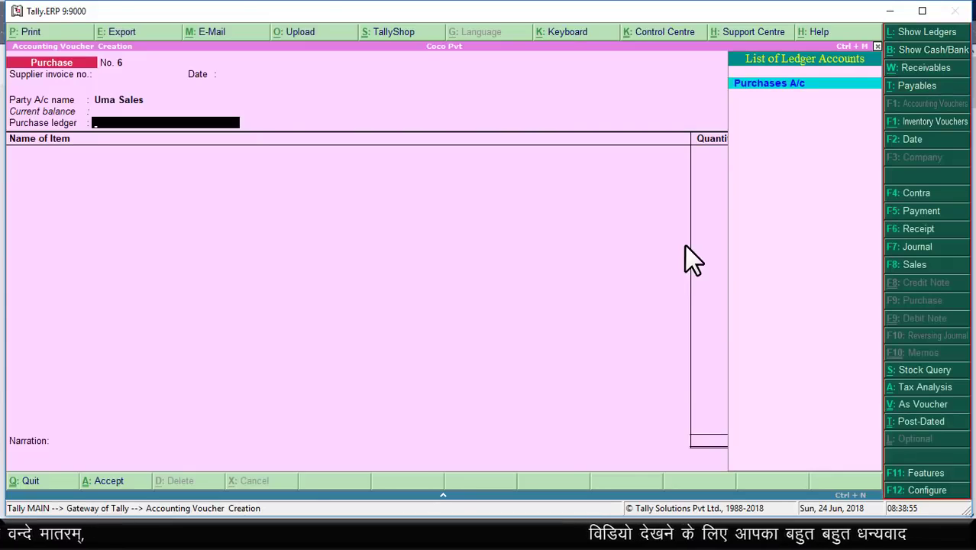
type("N")
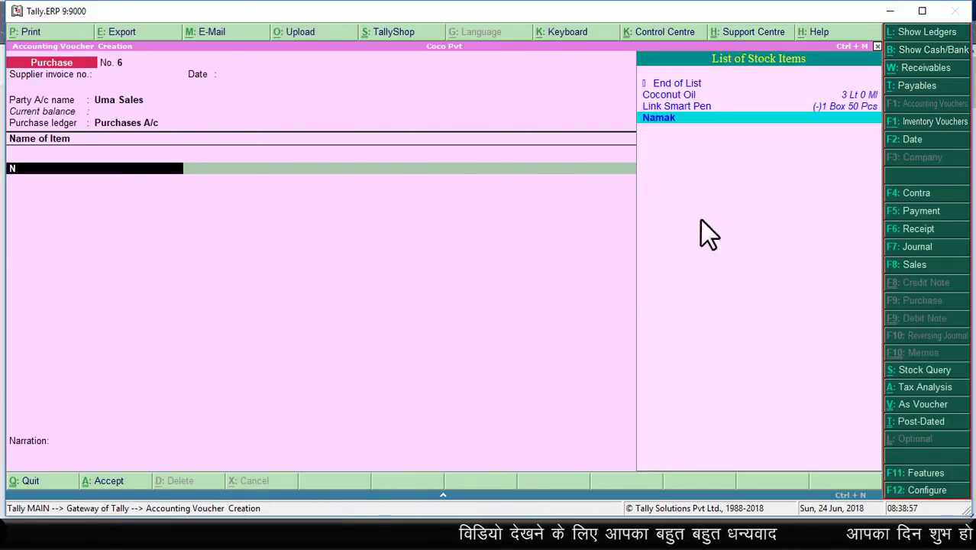
key("Return")
key("Return")
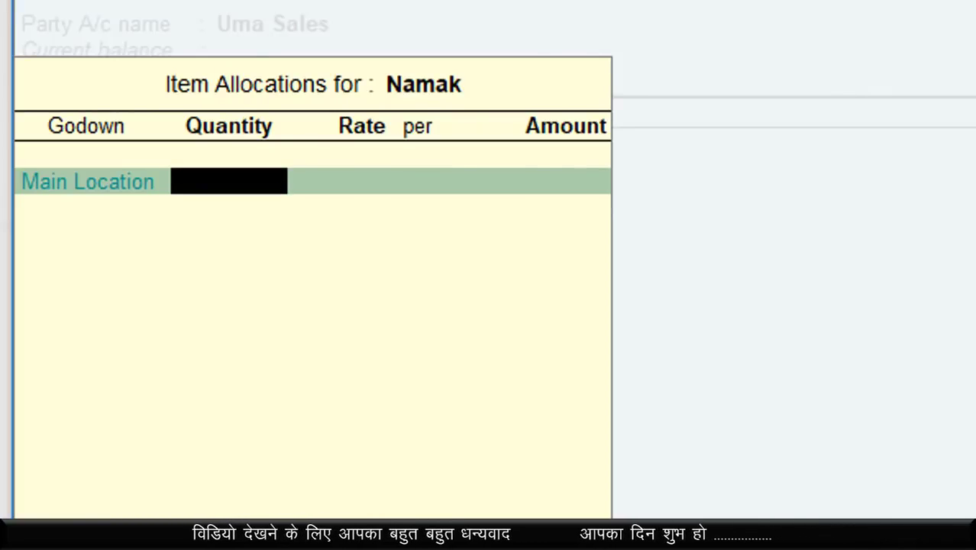
Step: Enter a quantity of 0.890 KG for Namak at Main Location
type(".890")
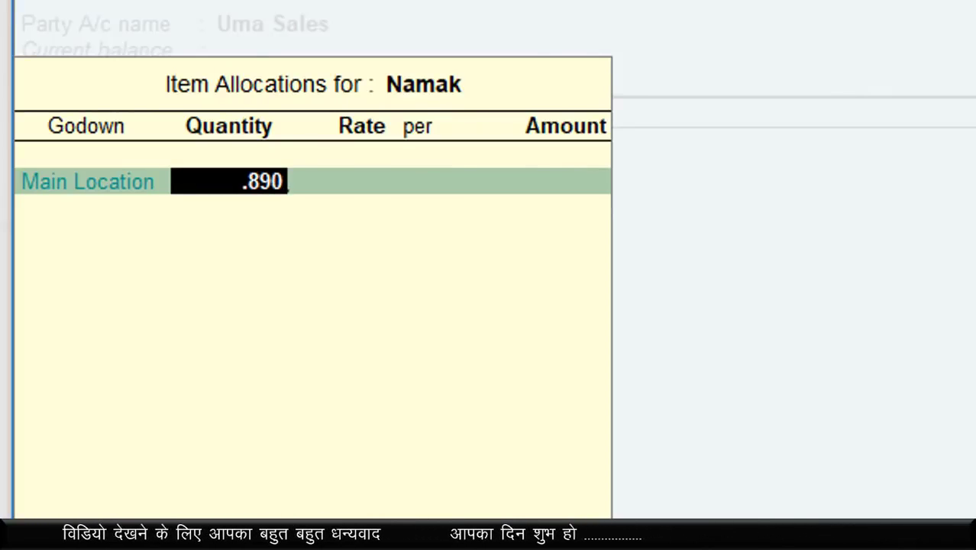
type("k")
key("Return")
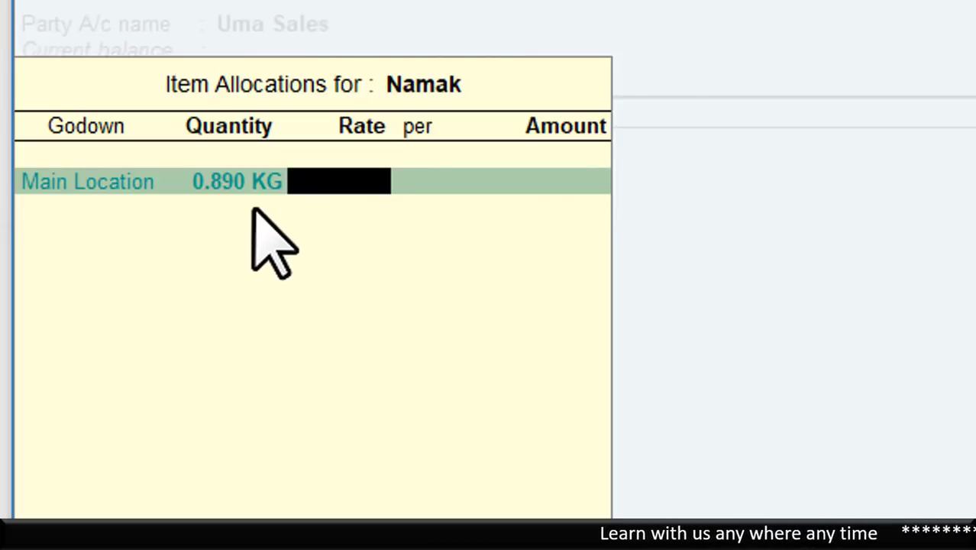
Step: Set the Namak quantity at Main Location to 1 KG
key("BackSpace")
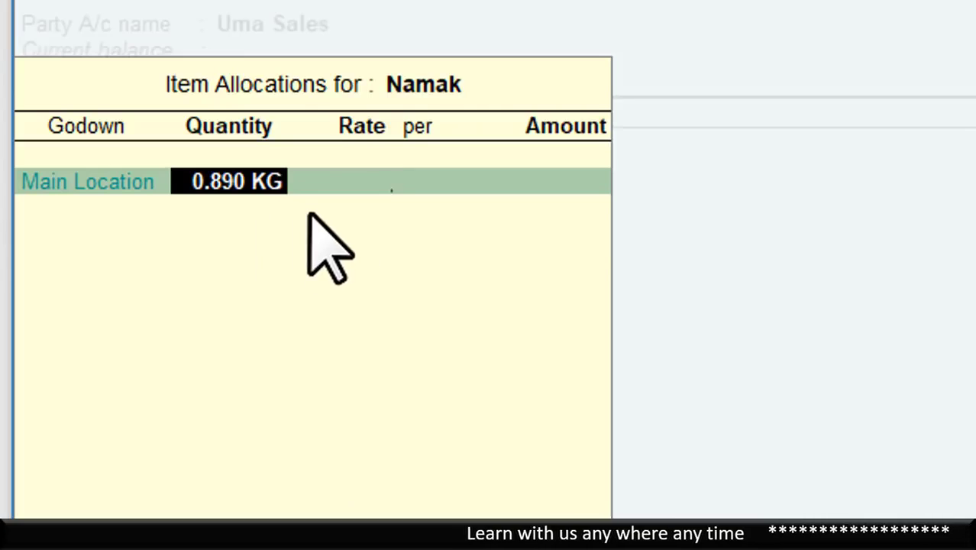
type("1")
key("Return")
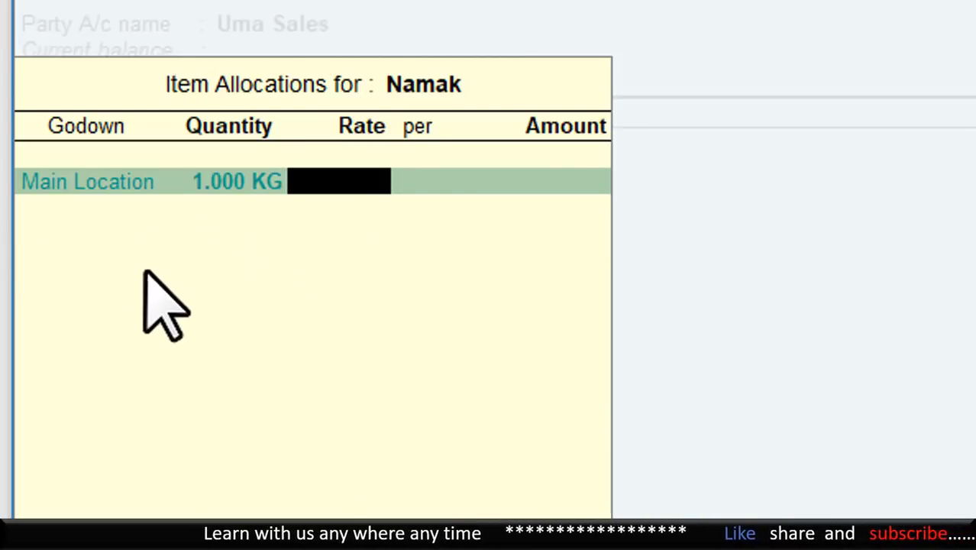
Step: Replace the Namak quantity at Main Location with 0.9999 KG
key("BackSpace")
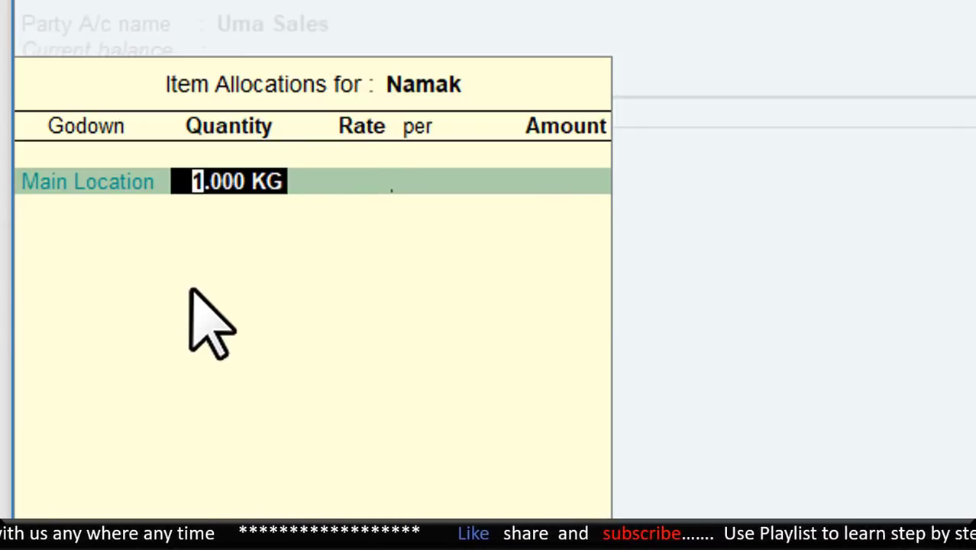
key("BackSpace")
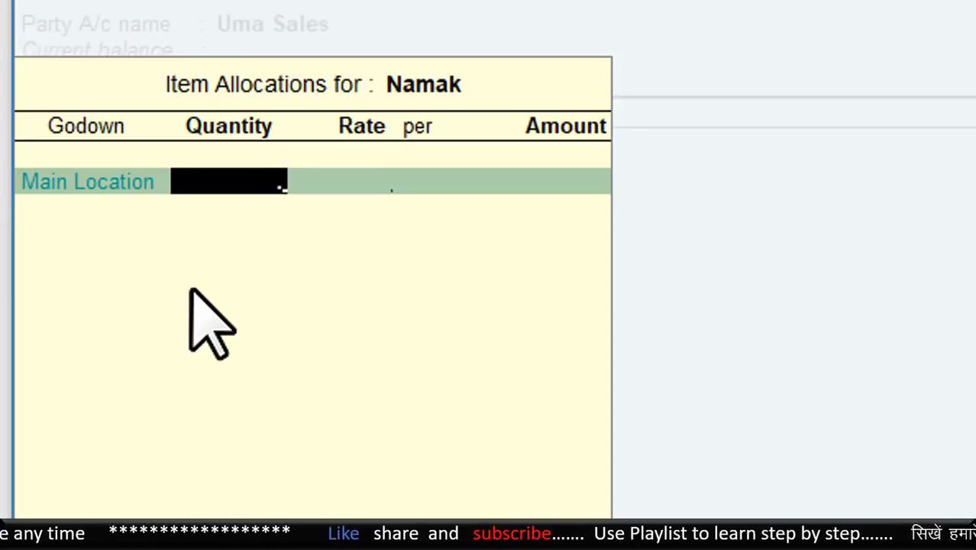
type(".999")
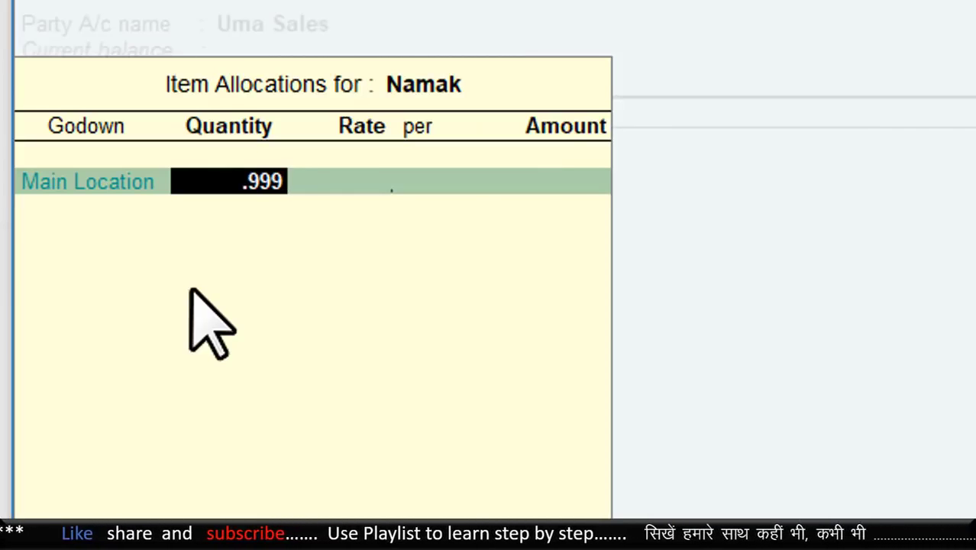
type("9")
key("Return")
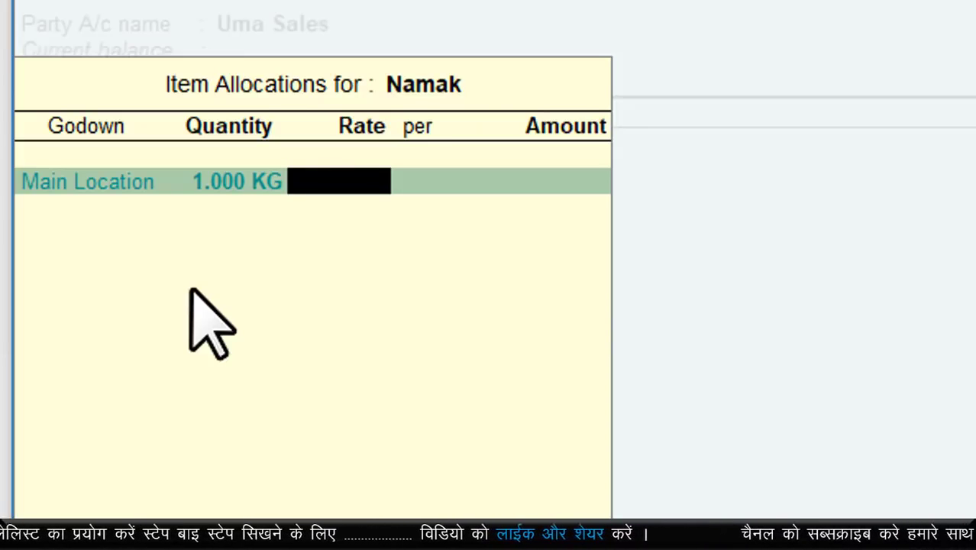
Step: Change the Namak quantity at Main Location to 1.5 KG
left_click(279, 183)
type("1.5")
key("Return")
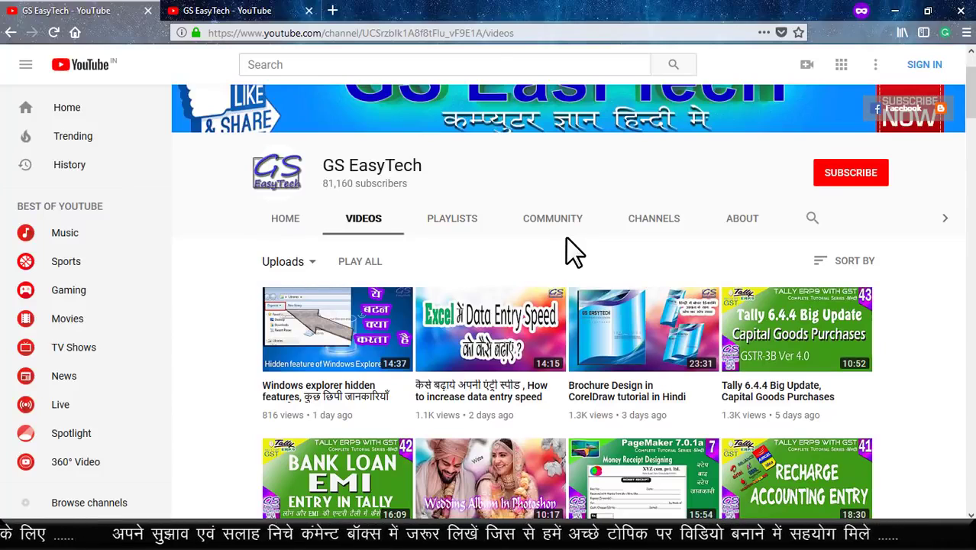
scroll(567, 238, "up", 2)
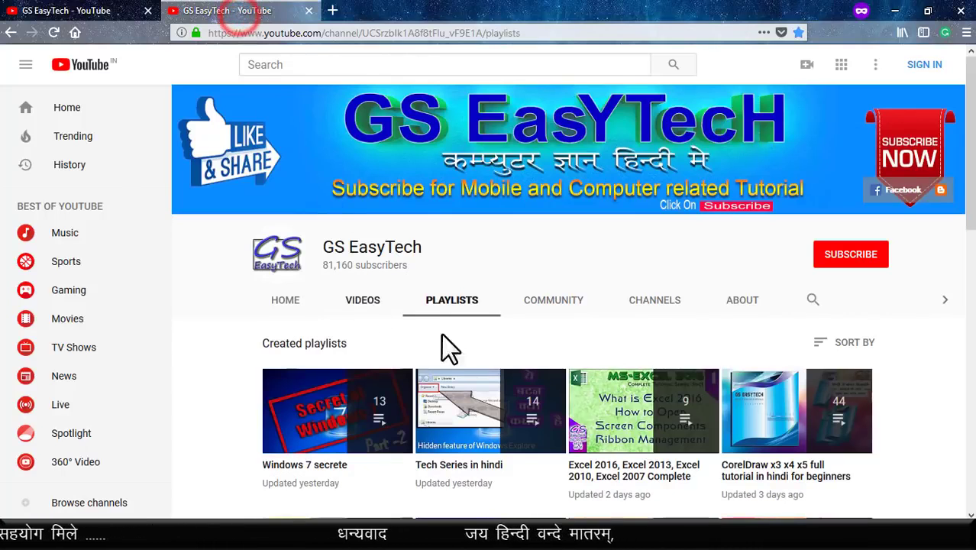
scroll(496, 344, "down", 2)
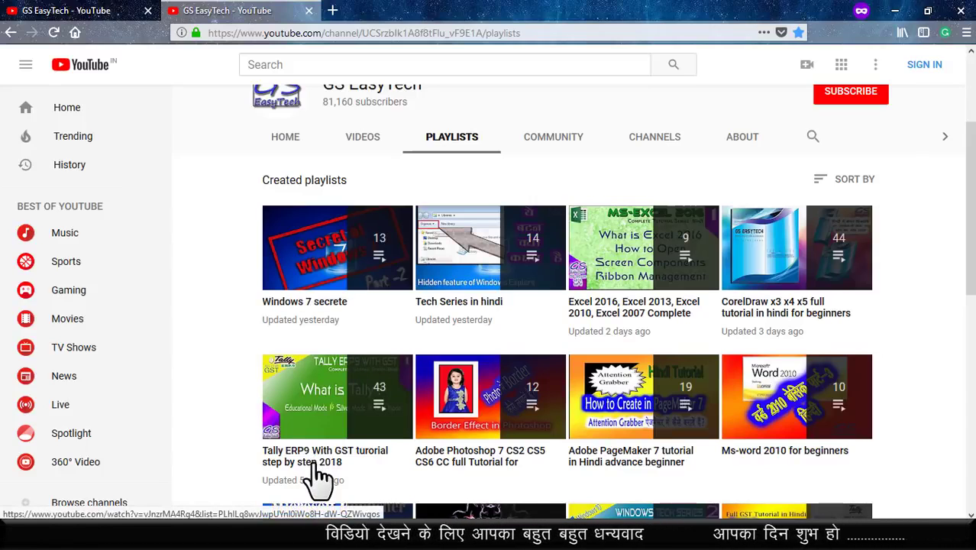
scroll(672, 206, "up", 3)
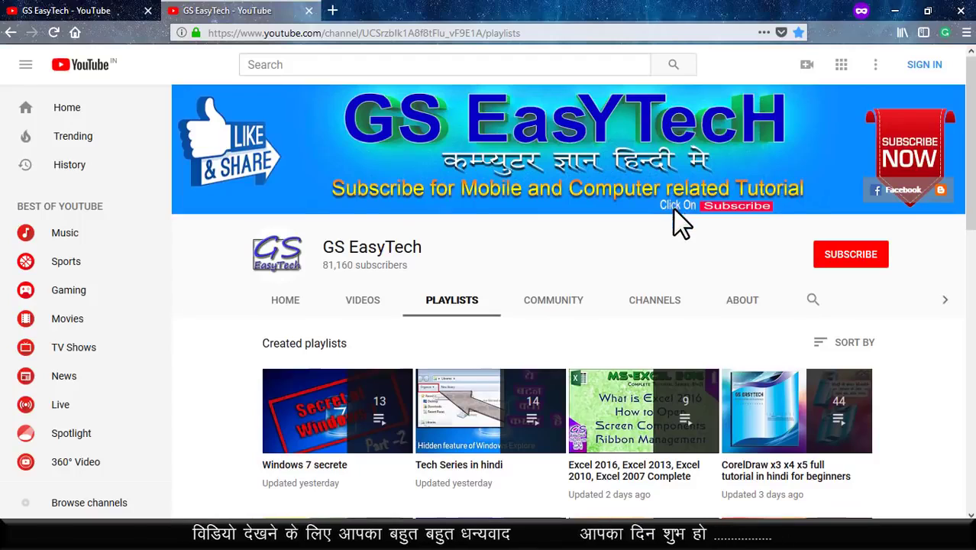